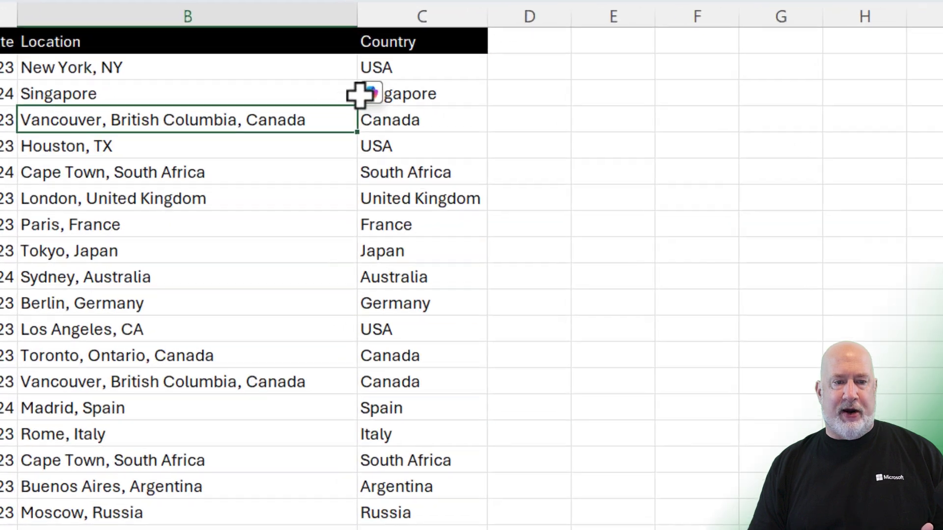
- Ask Copilot for conditional formatting suggestions on the Date, Location and Country table (A1:C26)
left_click(299, 168)
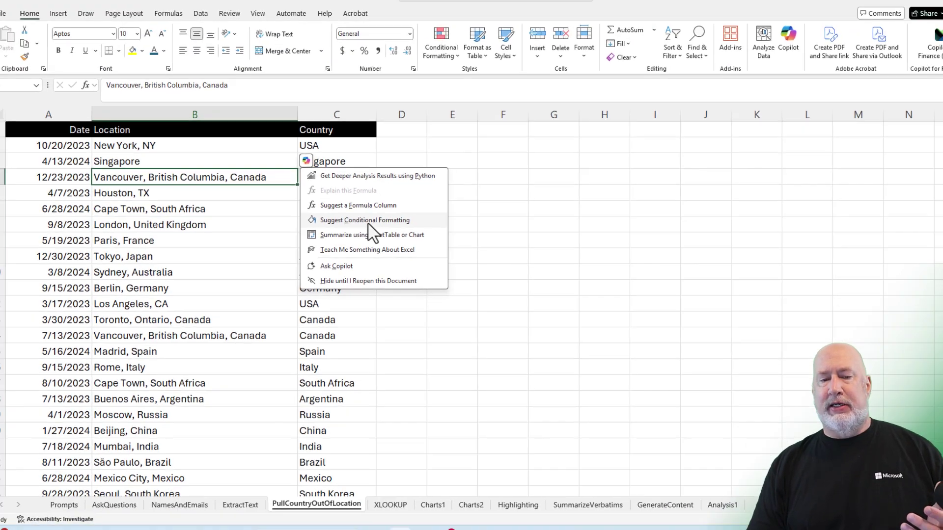
left_click(369, 224)
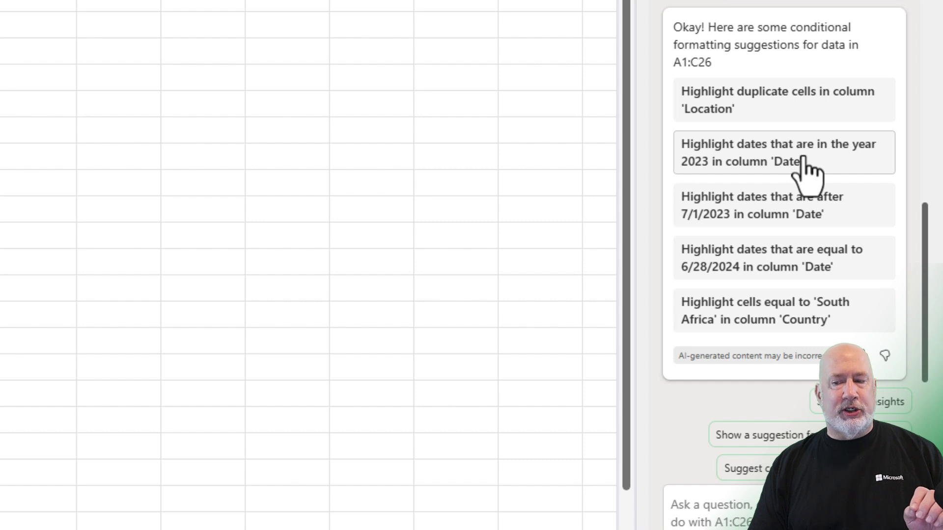
- Apply Copilot's suggested rule highlighting 2023 dates in yellow (=YEAR($A2)=2023)
left_click(804, 158)
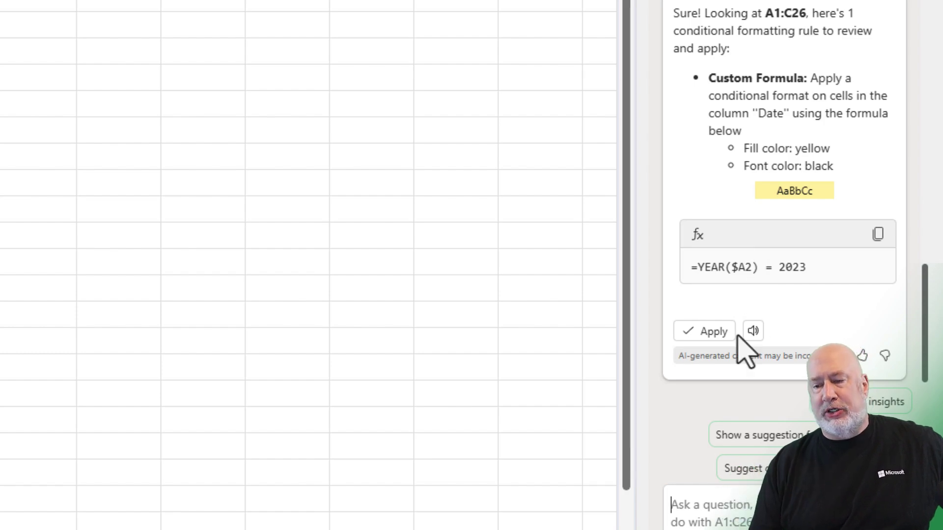
left_click(712, 332)
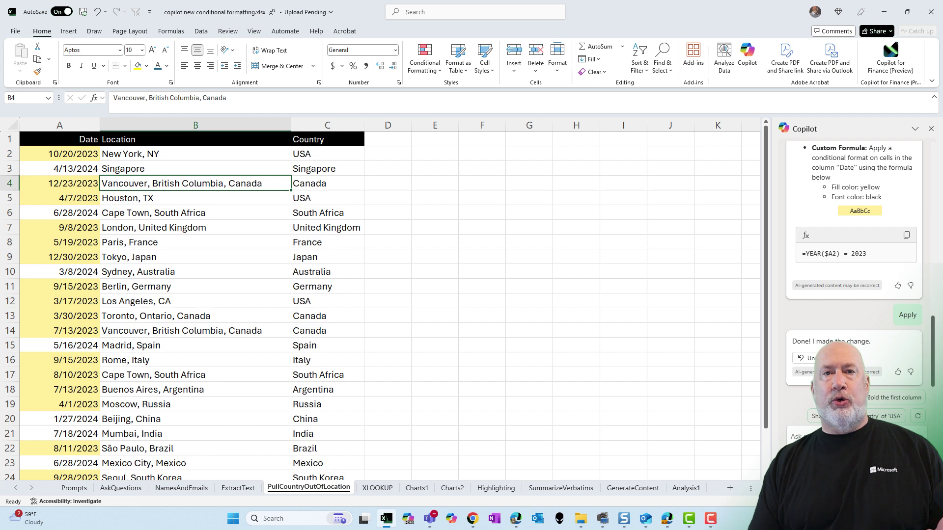
right_click(83, 157)
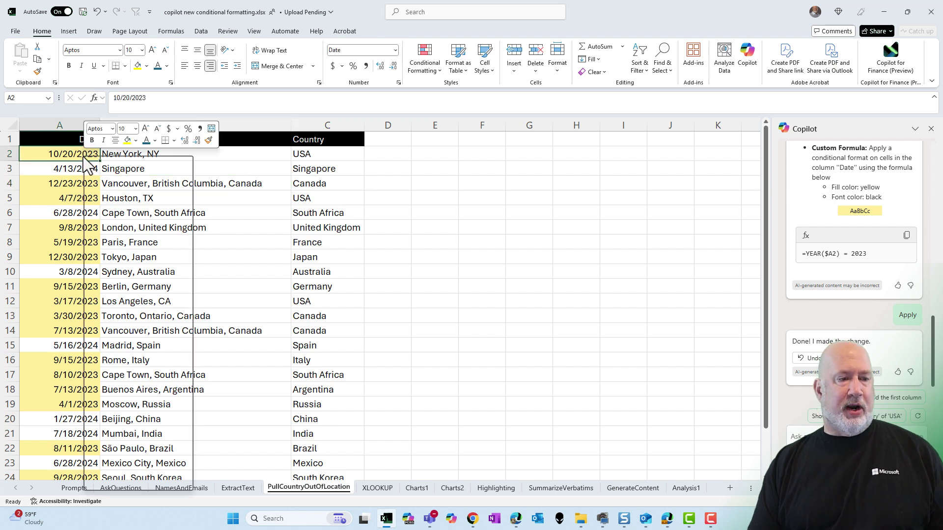
mouse_move(108, 337)
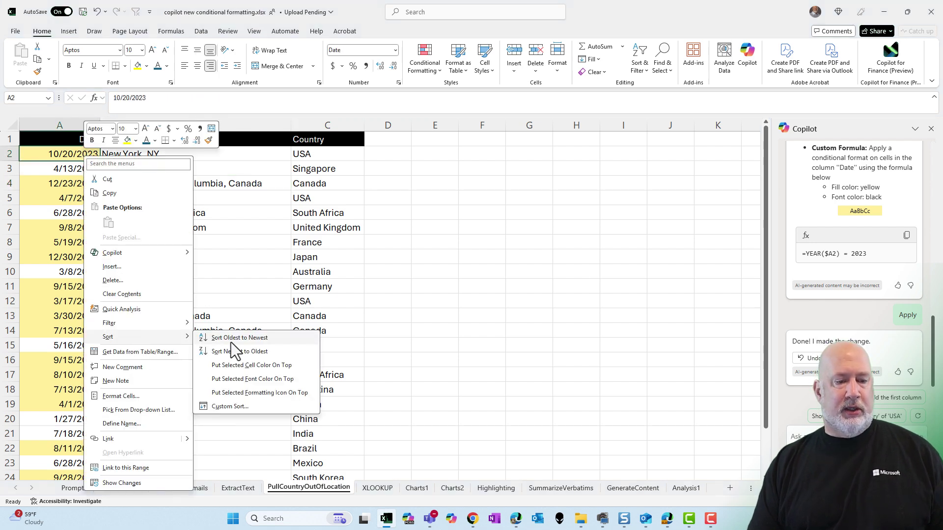
left_click(239, 339)
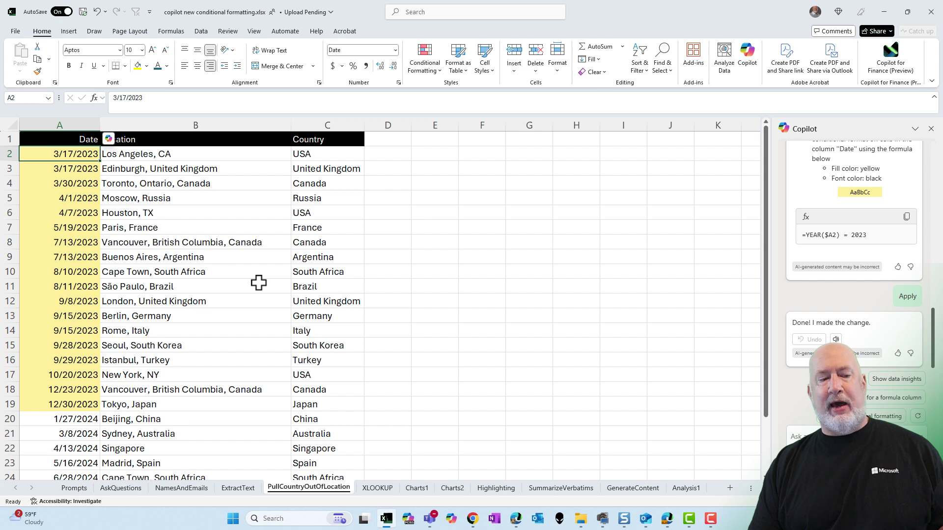
scroll(258, 282, "down", 3)
scroll(259, 282, "up", 1)
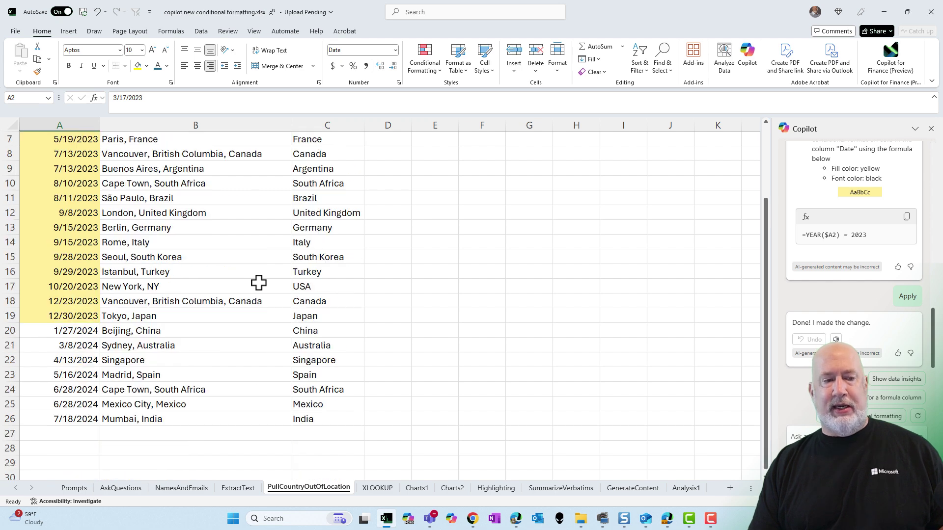
scroll(259, 283, "up", 2)
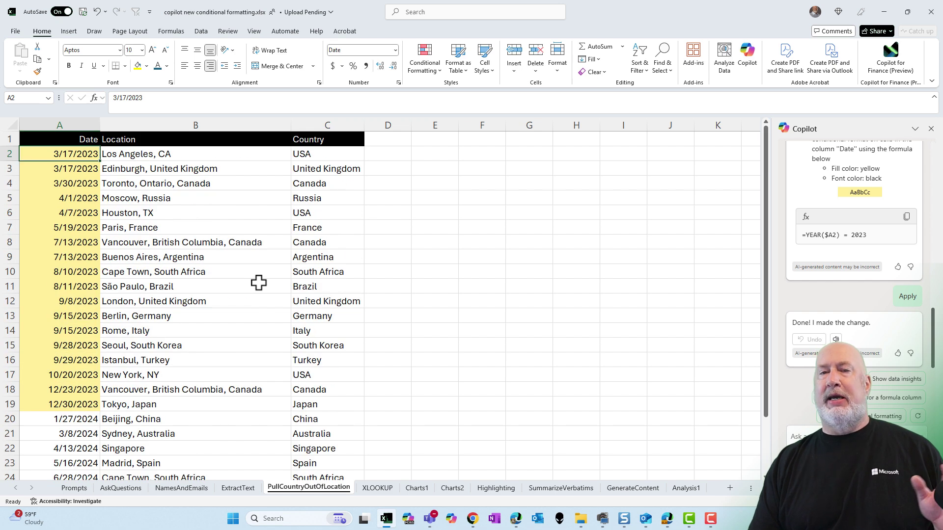
left_click(96, 12)
left_click(155, 156)
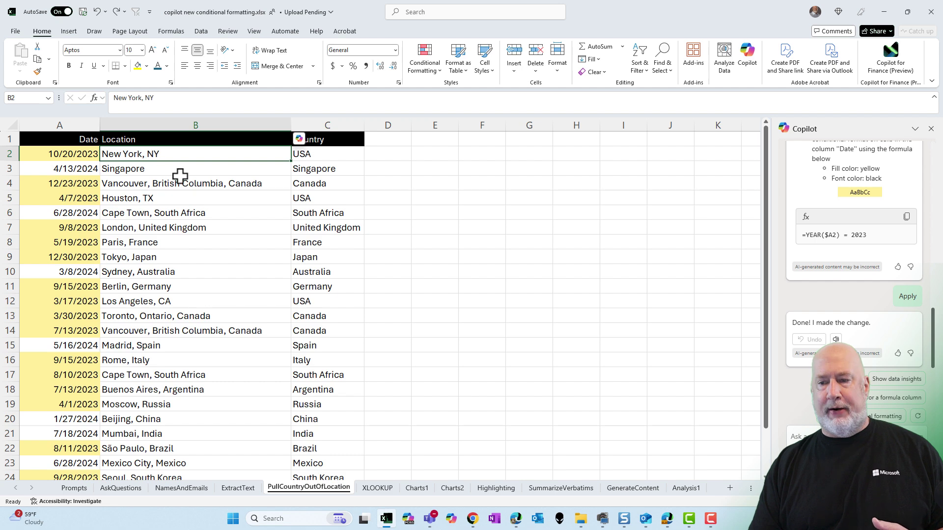
scroll(868, 235, "up", 3)
scroll(872, 231, "up", 2)
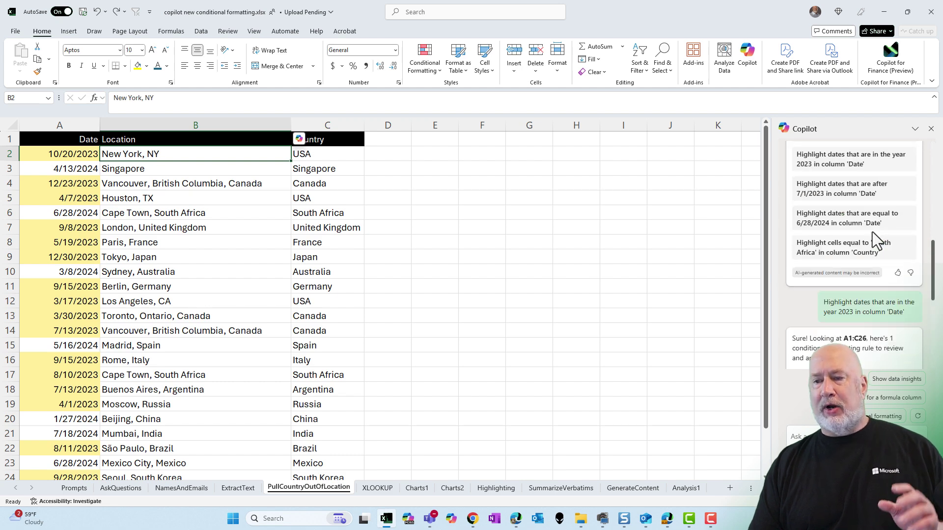
scroll(873, 232, "up", 3)
scroll(872, 231, "down", 1)
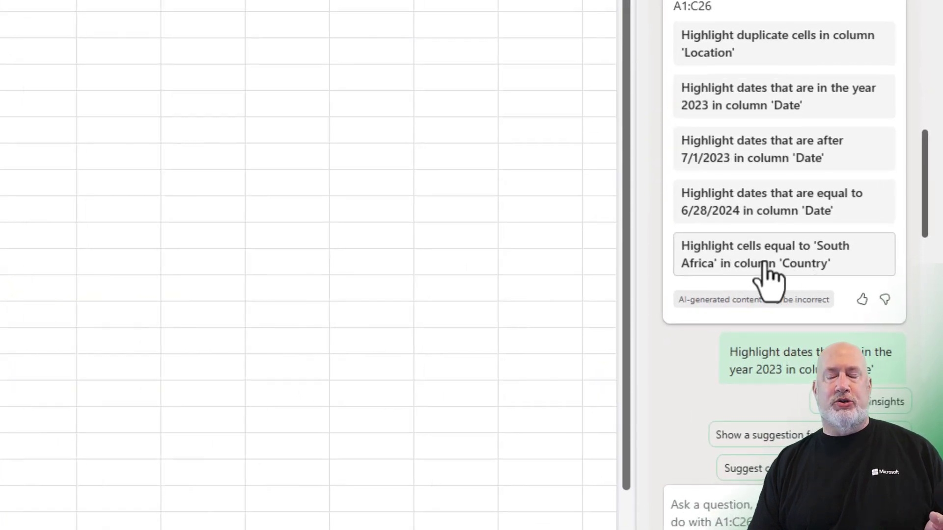
- Apply Copilot's yellow South Africa rule to Country, then test and undo a fill into C7
left_click(769, 268)
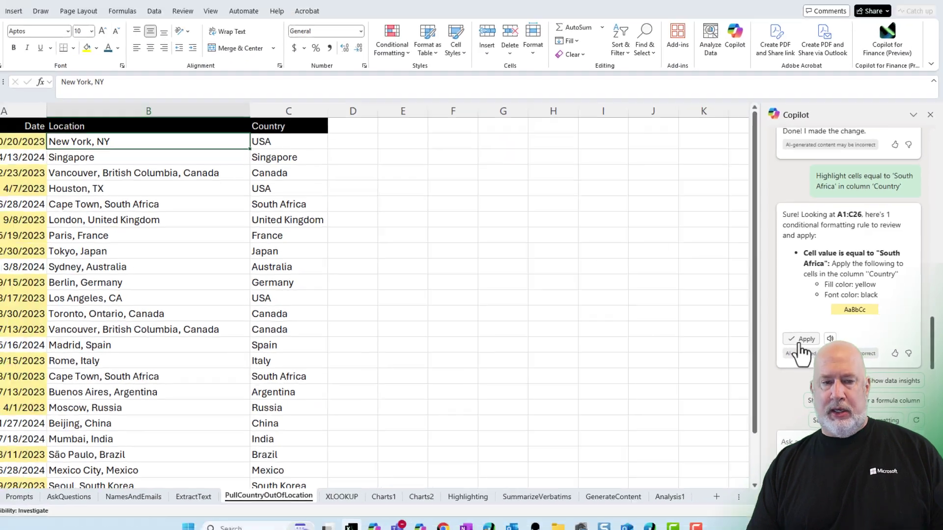
left_click(808, 350)
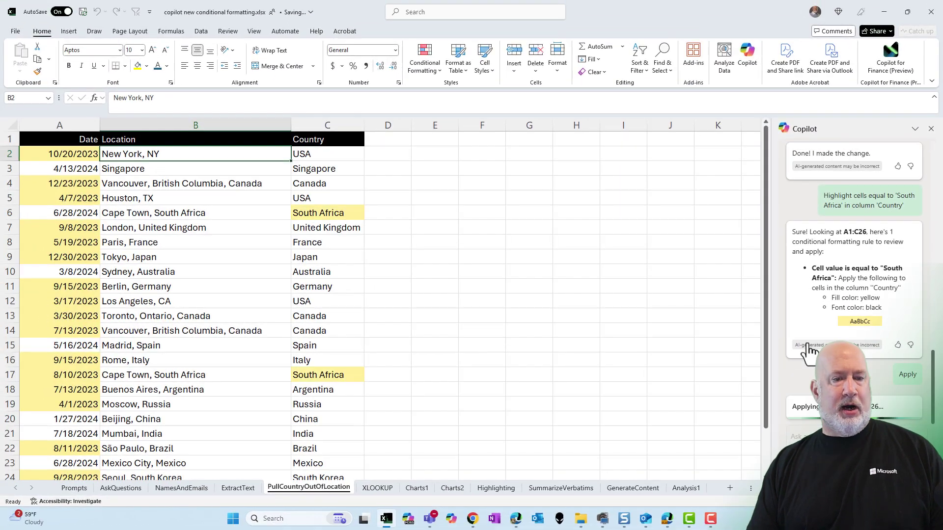
left_click(338, 215)
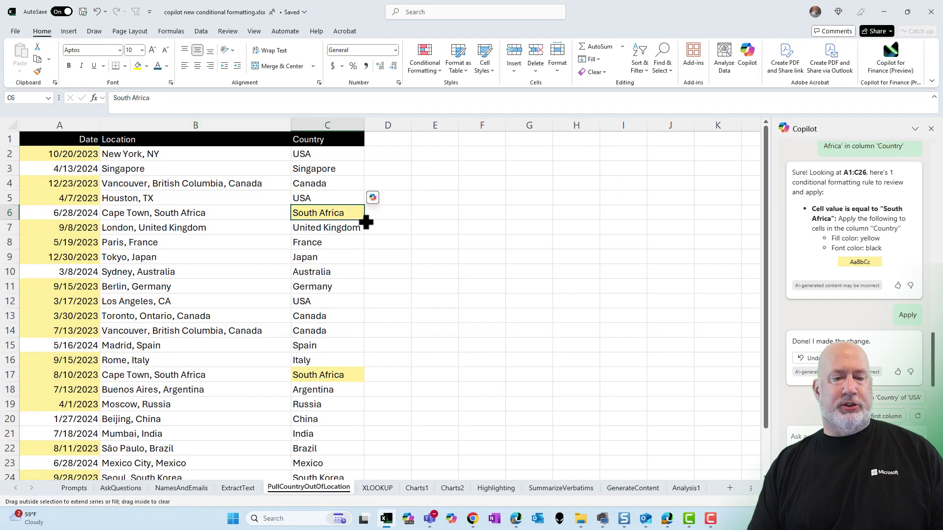
mouse_move(366, 222)
left_mouse_down()
mouse_move(368, 234)
mouse_move(340, 230)
left_mouse_up()
left_click(340, 229)
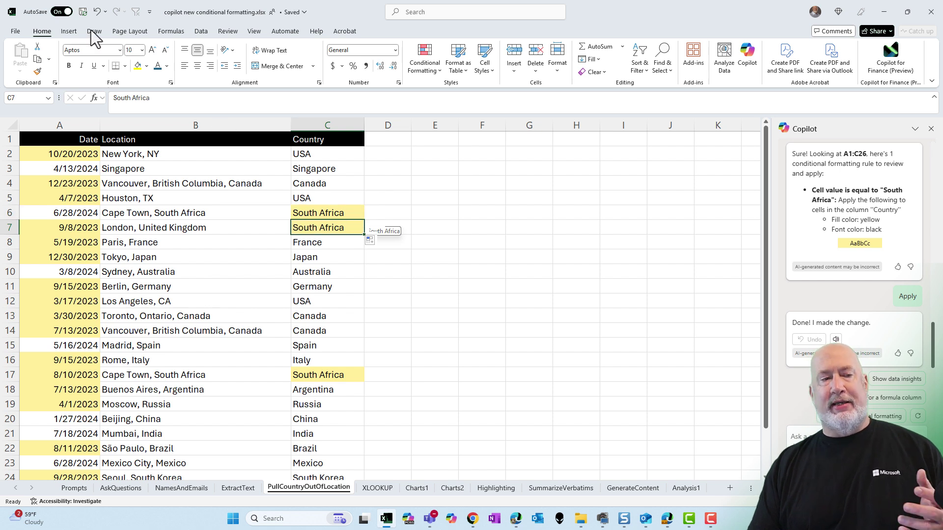
left_click(97, 12)
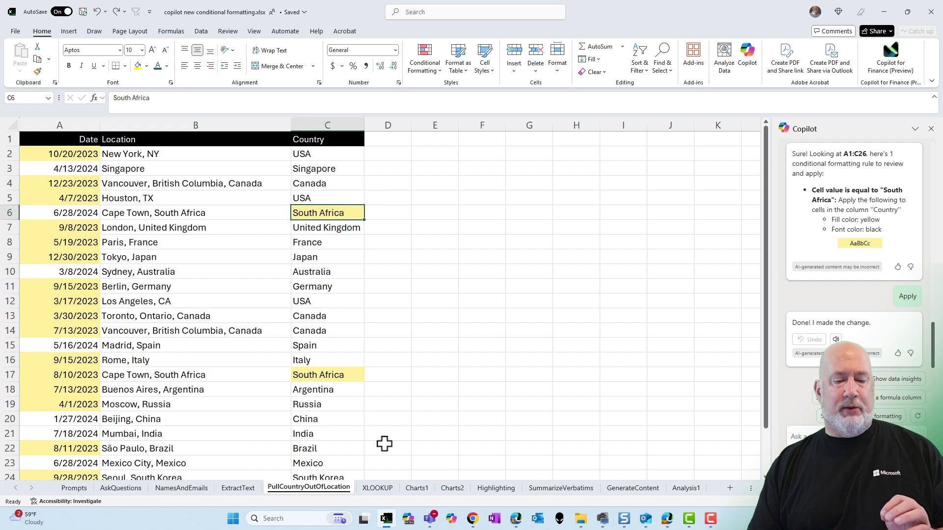
- On the XLOOKUP sheet, get Copilot's formatting suggestions for the ticket data, A1:E51
left_click(379, 488)
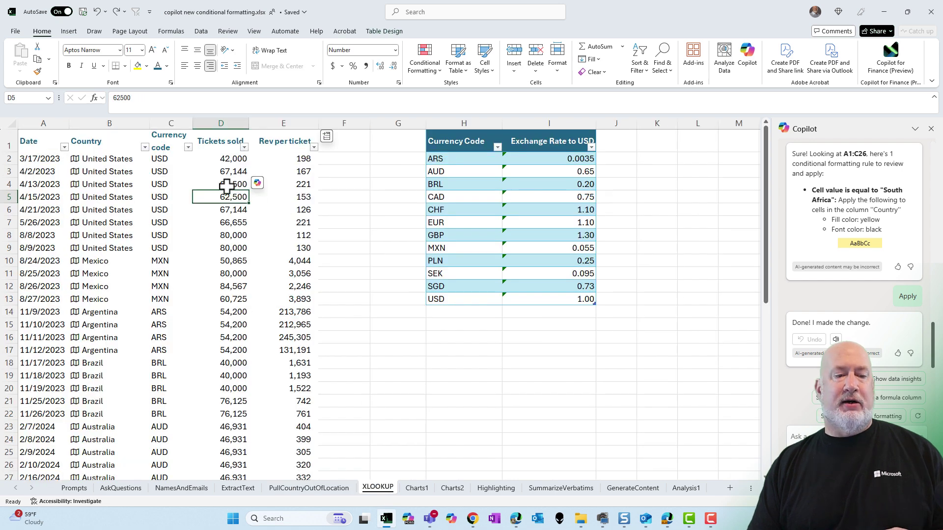
left_click(209, 189)
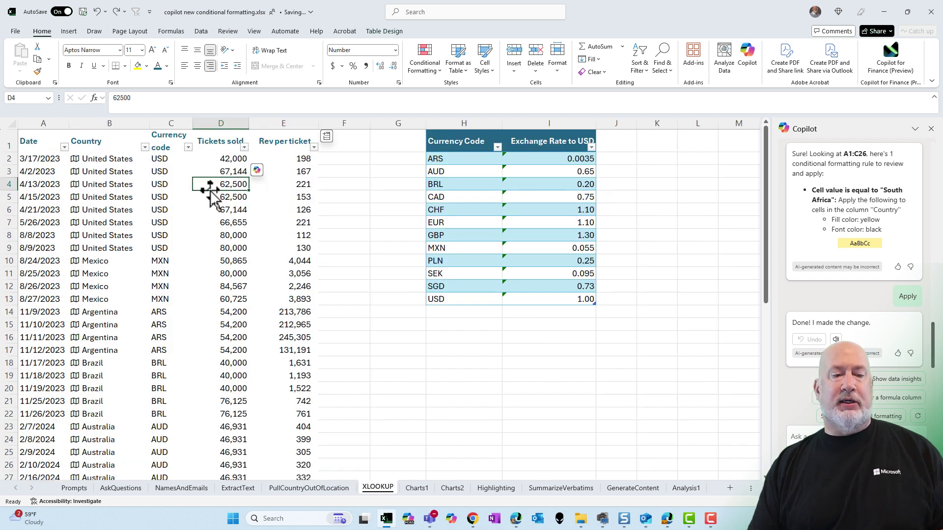
left_click(257, 170)
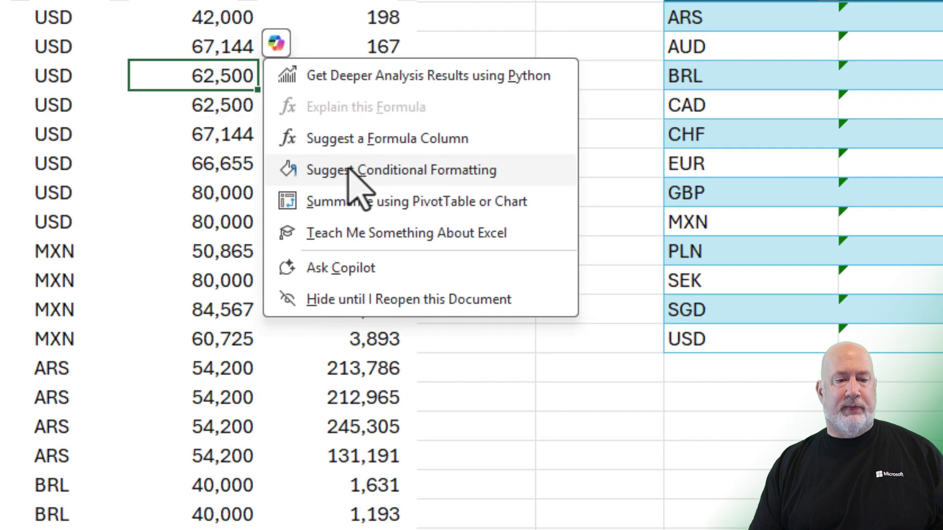
left_click(351, 169)
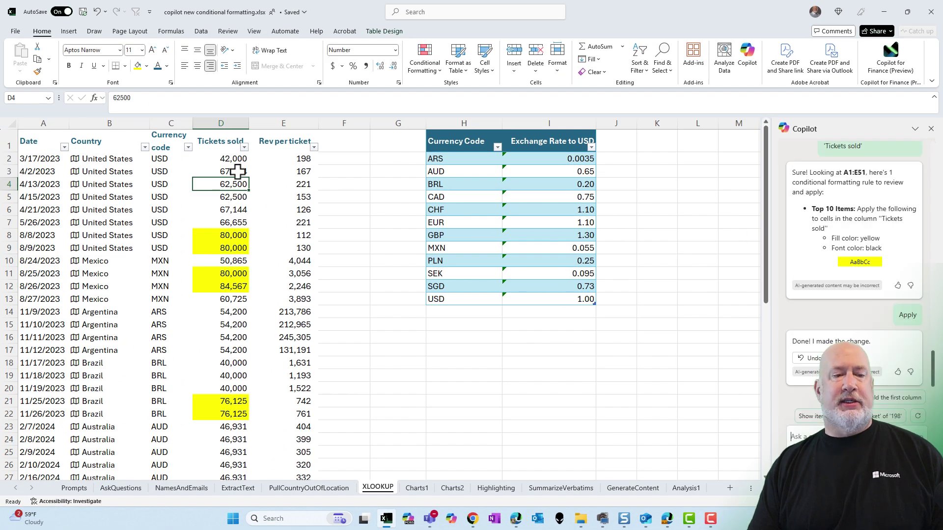
- Sort Tickets sold largest to smallest, then select the ten yellow values in D2:D11
left_click(241, 160)
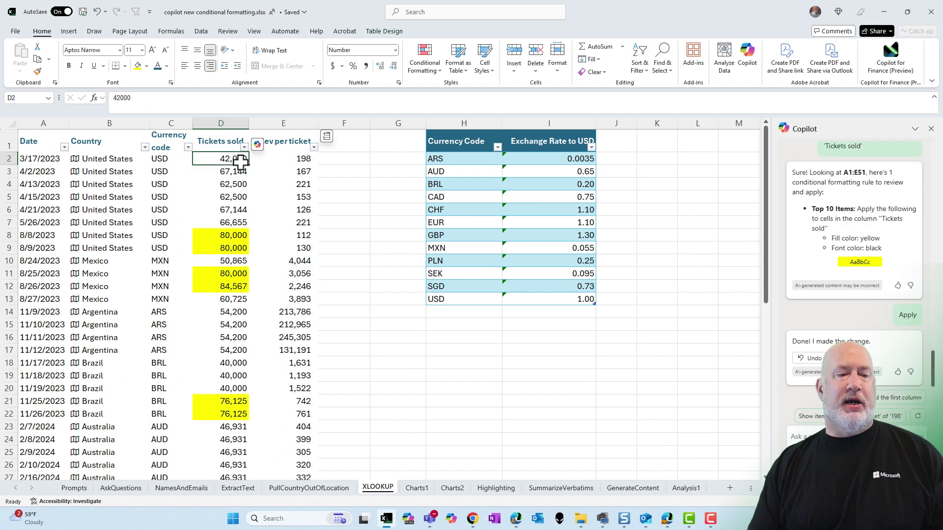
left_click(244, 147)
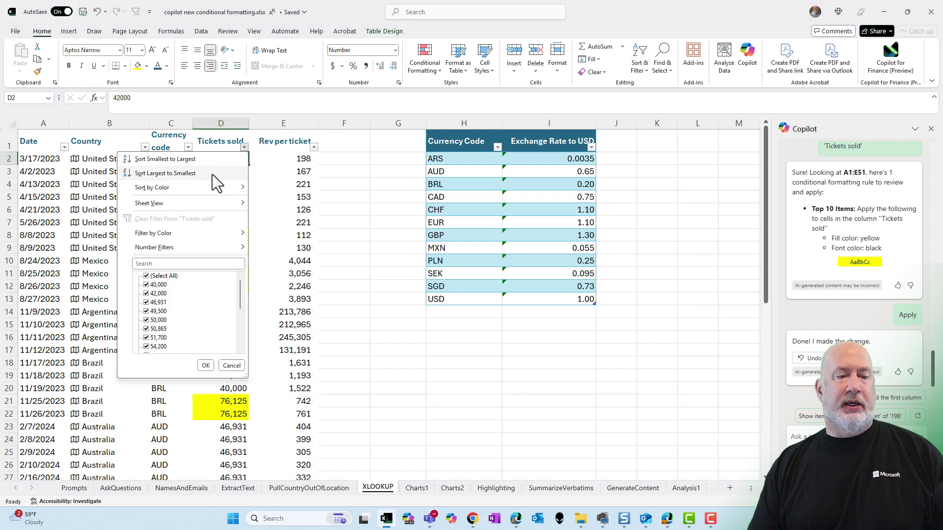
left_click(214, 174)
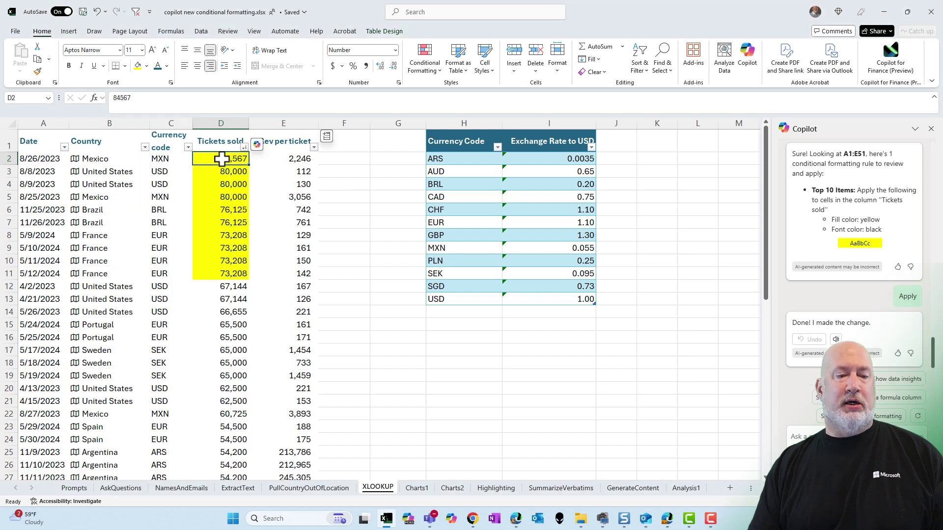
left_click_drag(221, 158, 221, 268)
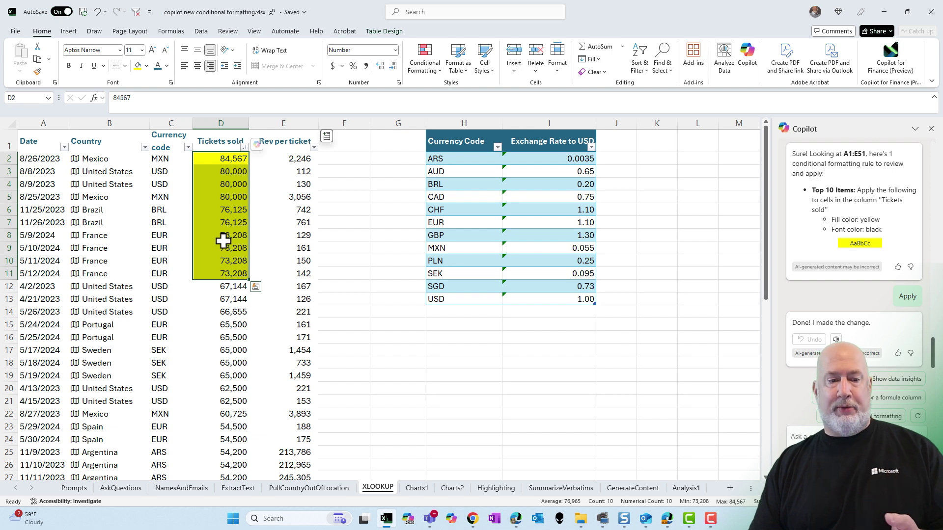
scroll(906, 197, "up", 2)
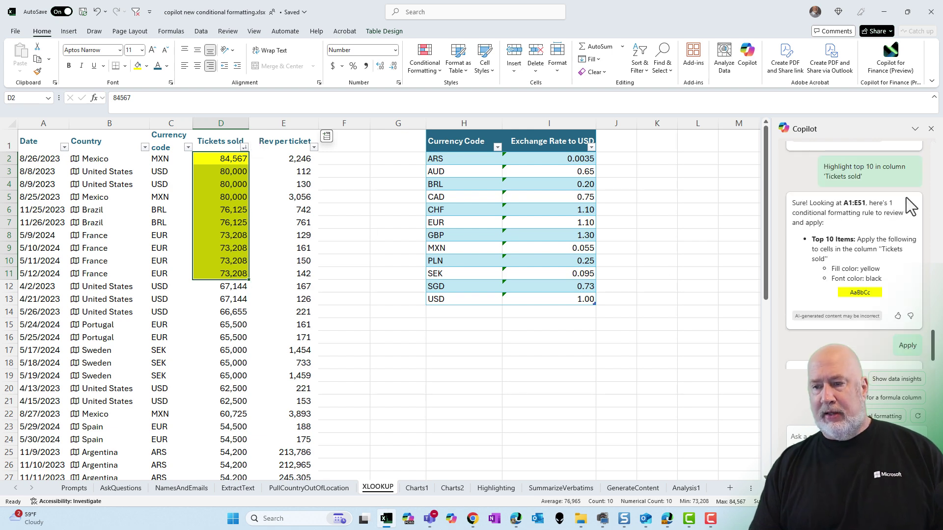
scroll(906, 198, "up", 3)
scroll(907, 197, "up", 2)
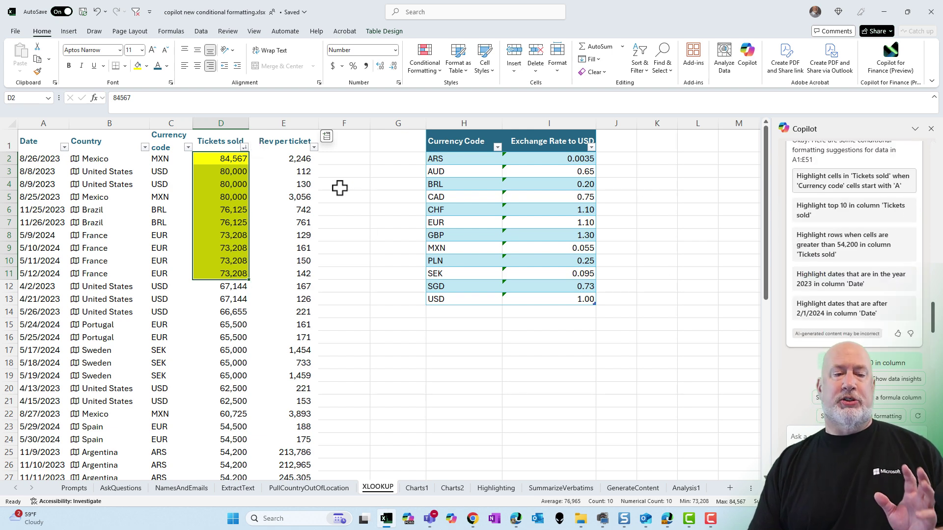